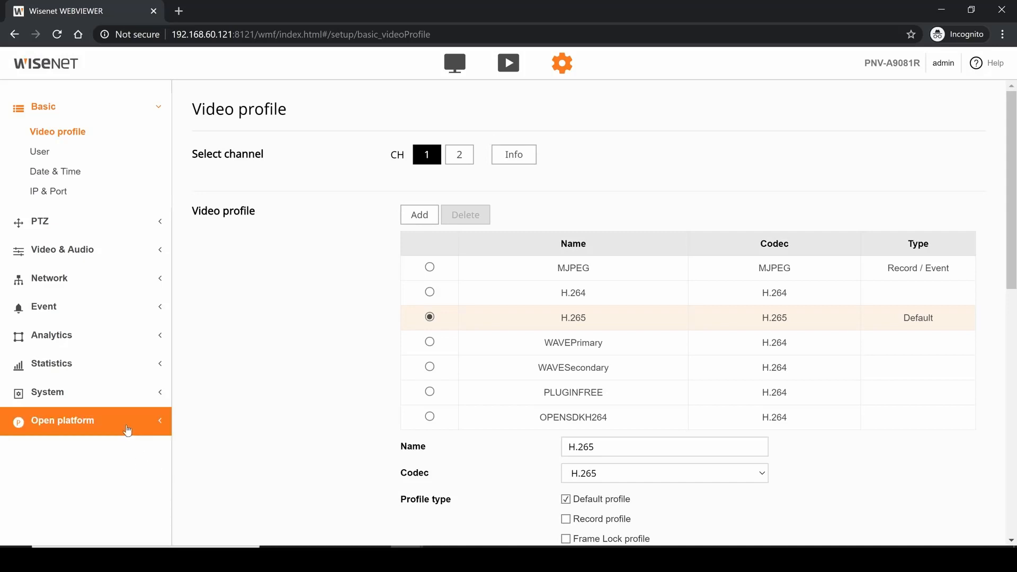
# - Open the installed occupancy_monitoring application from the camera's Open platform settings
pyautogui.click(128, 430)
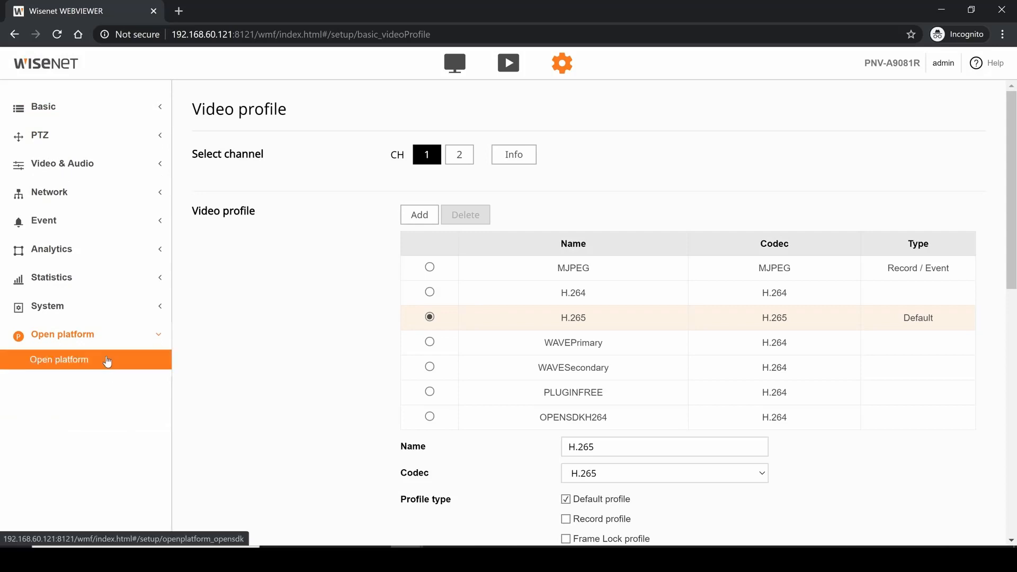
pyautogui.click(107, 362)
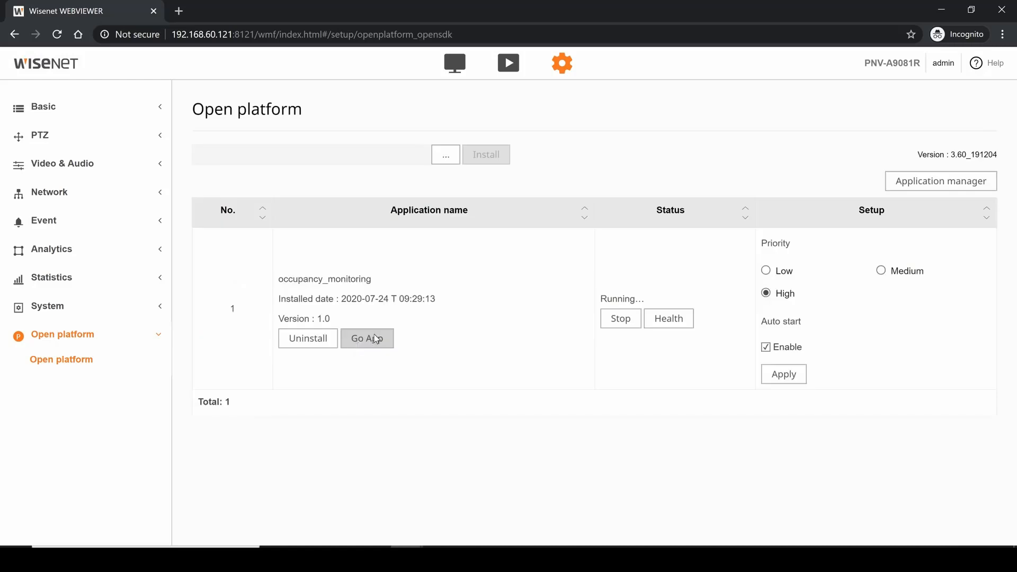
pyautogui.click(376, 339)
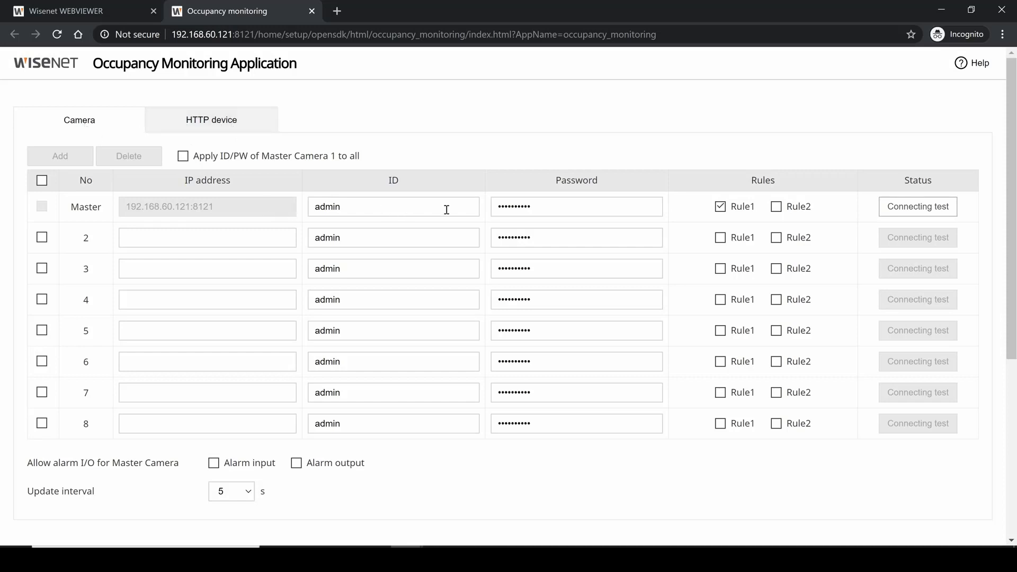
# - Apply the master camera's ID and password to all cameras and test the master camera's connection
pyautogui.click(532, 212)
pyautogui.click(183, 156)
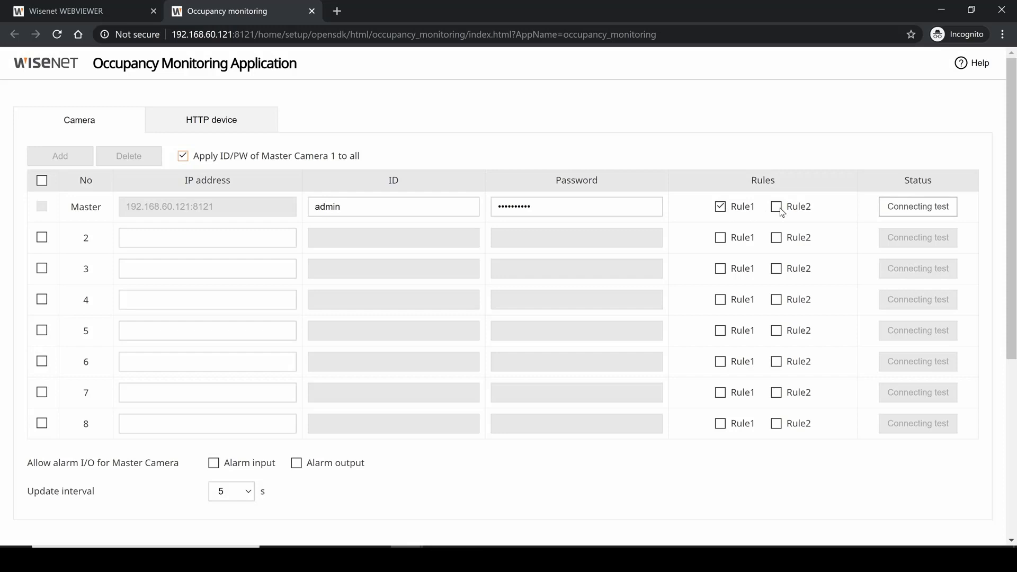
pyautogui.click(891, 210)
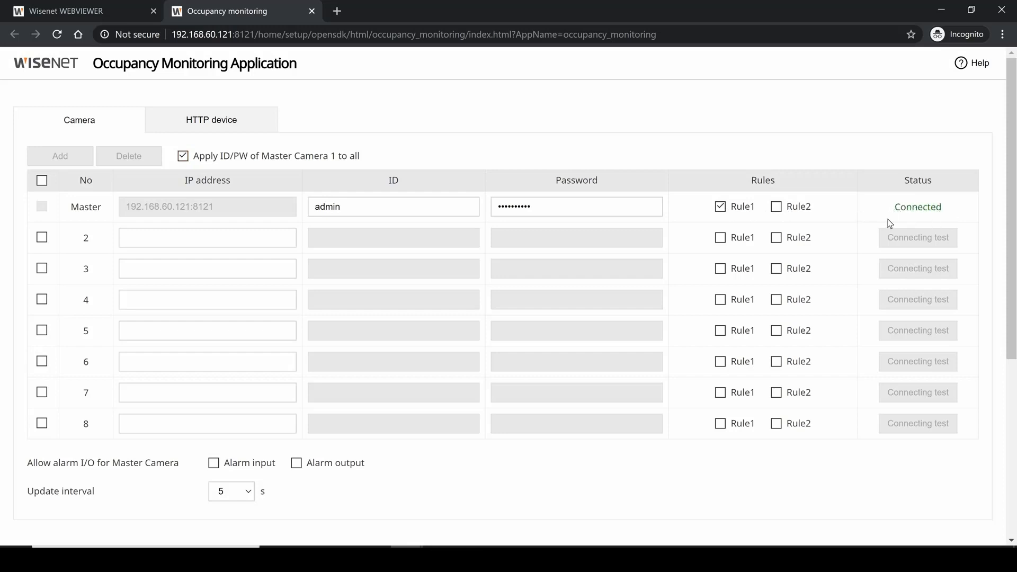
# - Allow both alarm input and alarm output for the master camera, keeping the update interval at 5 s
pyautogui.scroll(-2, 1013, 223)
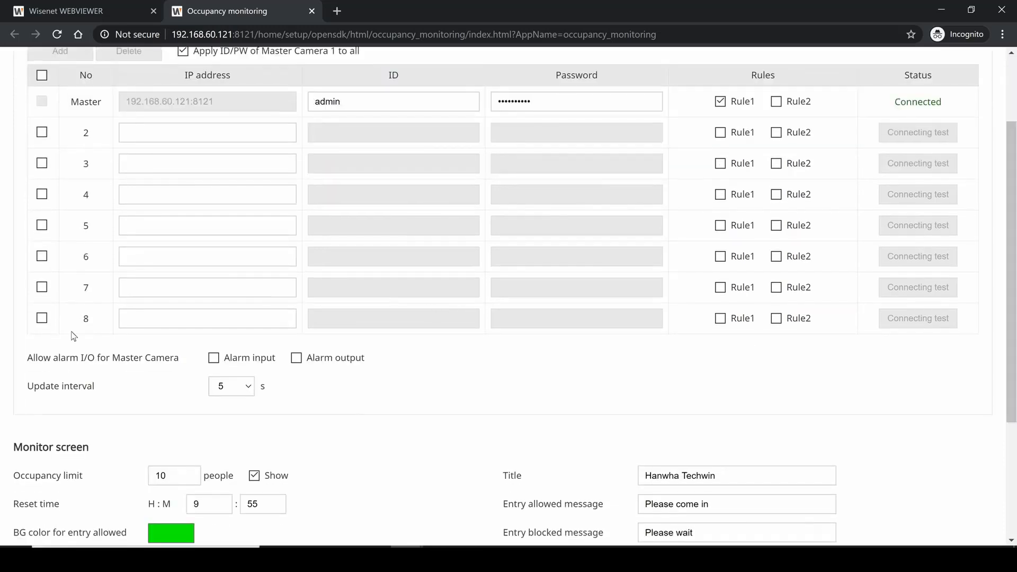
pyautogui.click(211, 360)
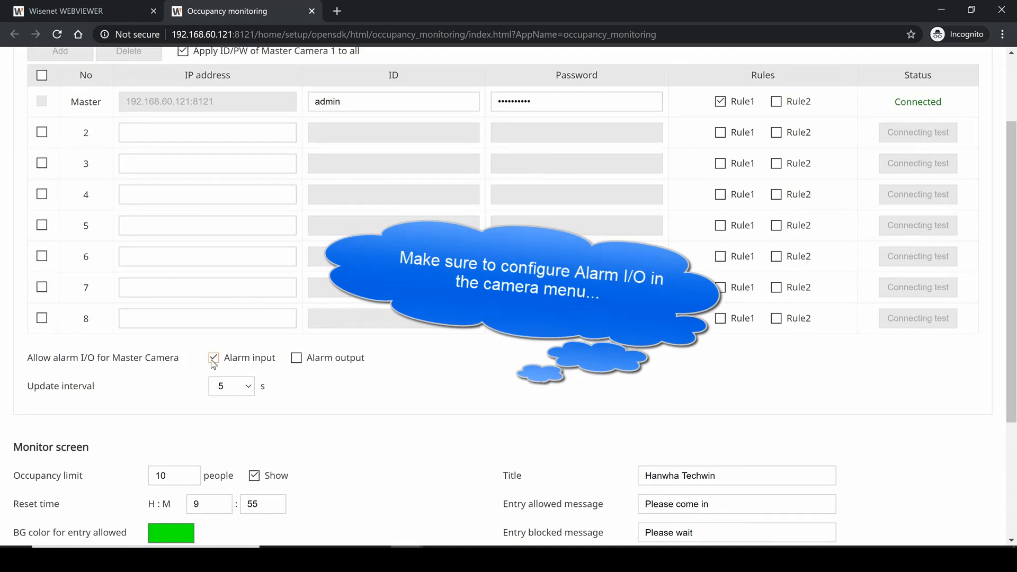
pyautogui.click(298, 363)
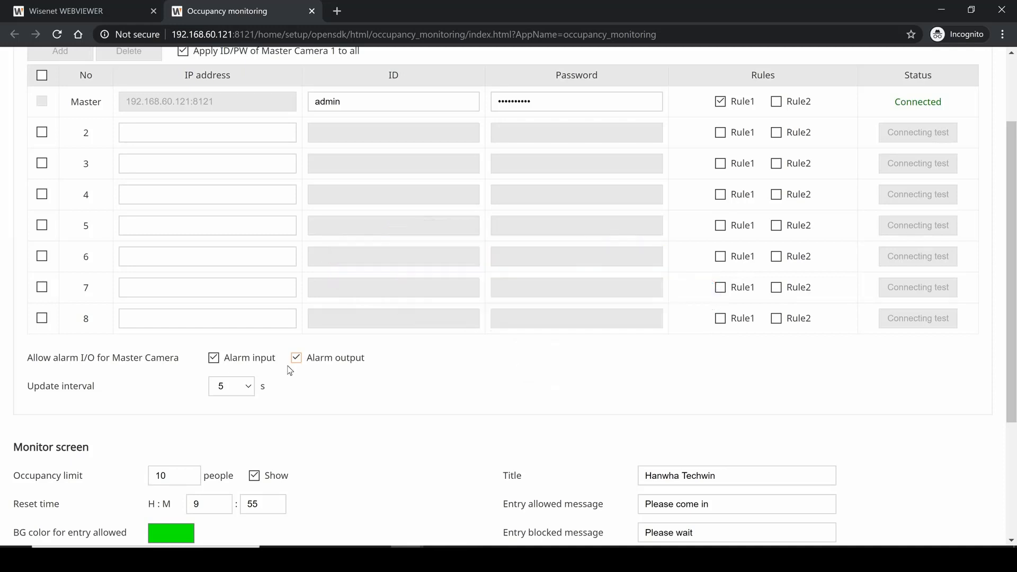
pyautogui.click(249, 387)
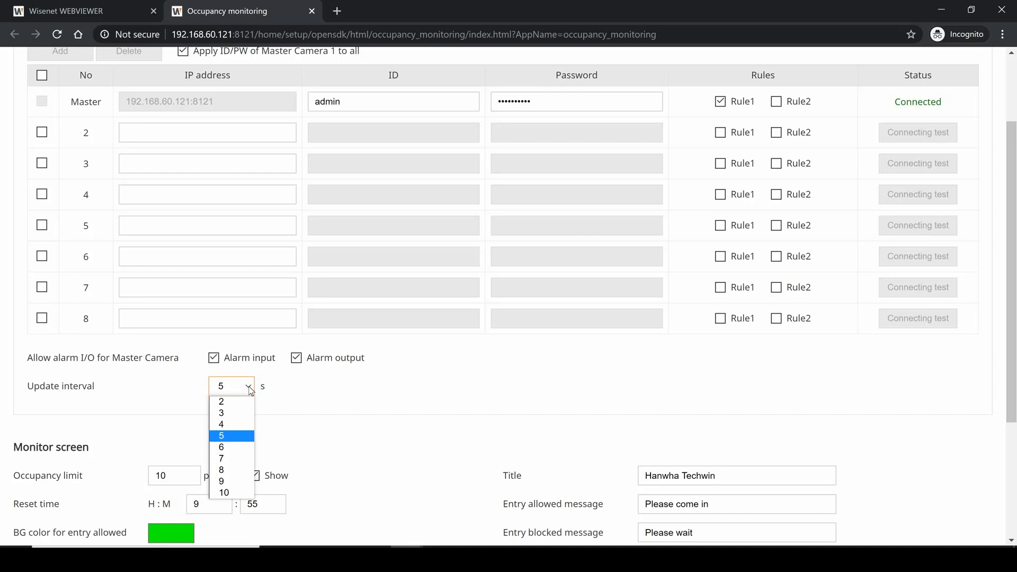
pyautogui.click(276, 407)
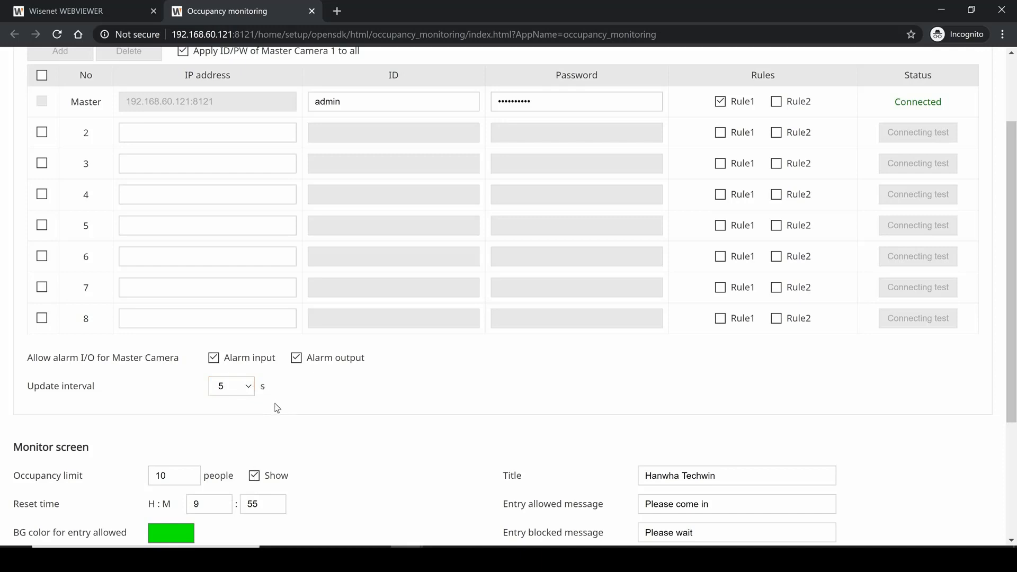
# - Examine the monitor screen's occupancy limit and its background colors for entry allowed and entry blocked
pyautogui.scroll(-4, 277, 407)
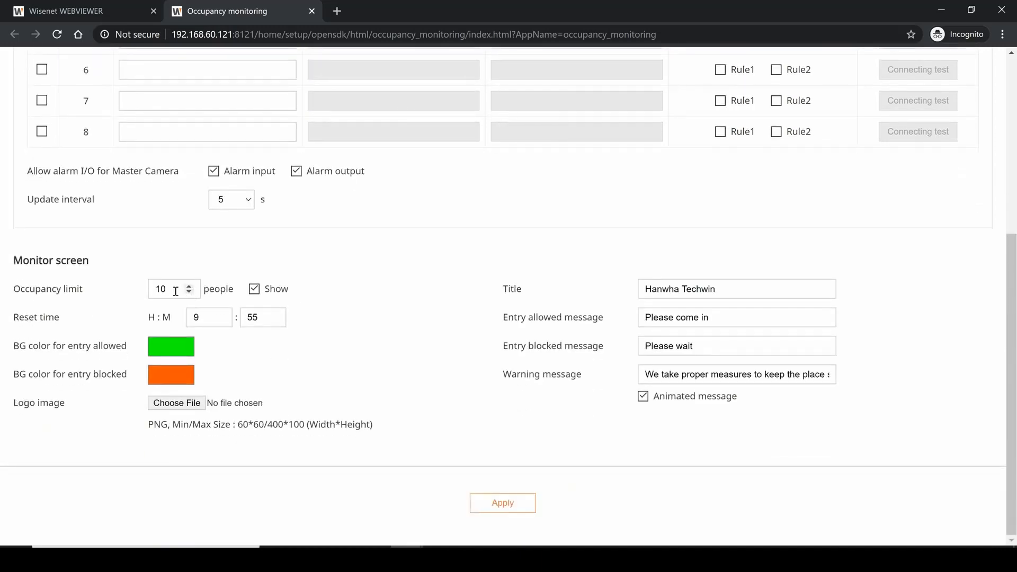
pyautogui.moveTo(175, 291); pyautogui.dragTo(141, 287)
pyautogui.click(256, 295)
pyautogui.click(177, 350)
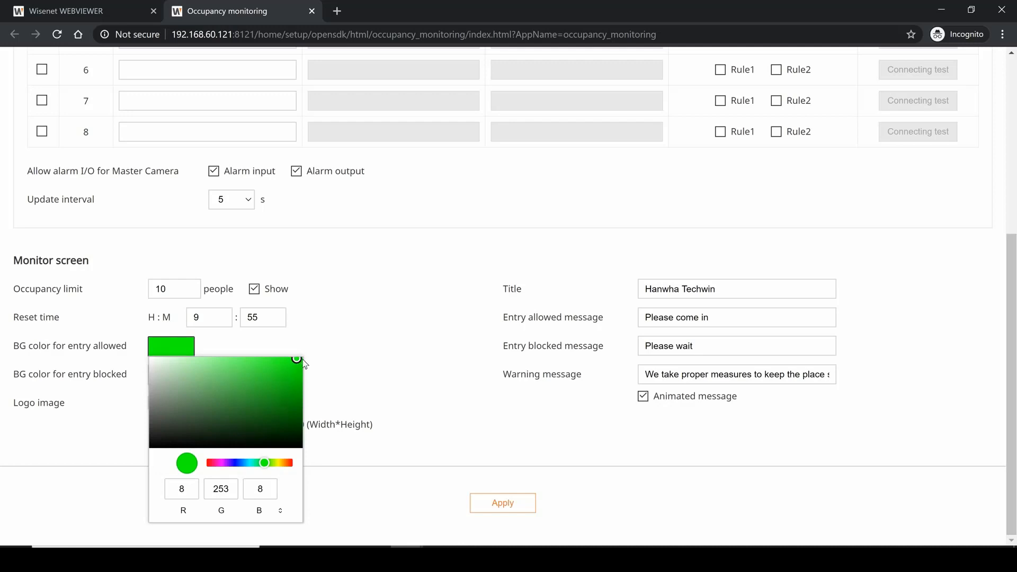
pyautogui.click(346, 368)
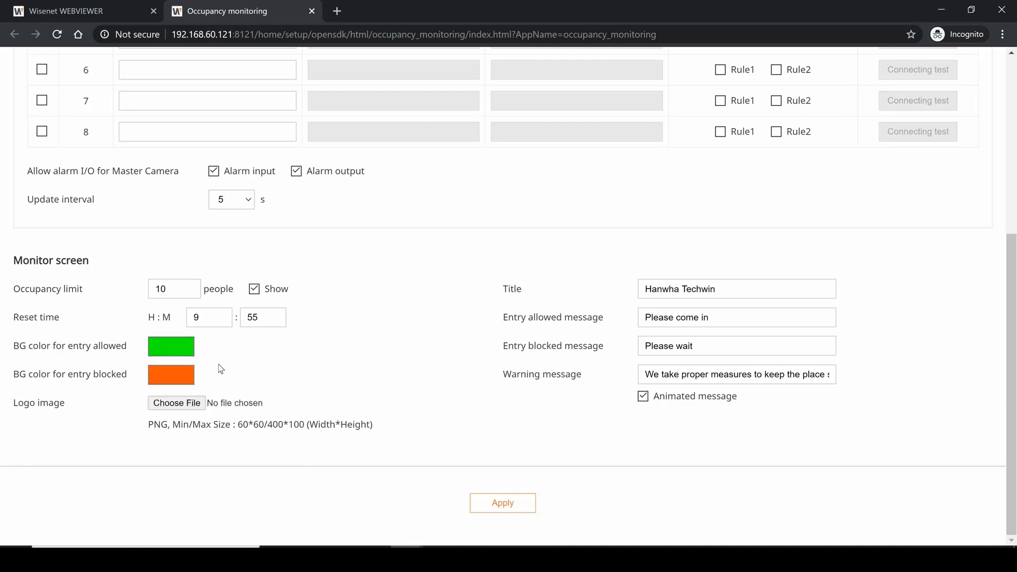
pyautogui.click(185, 380)
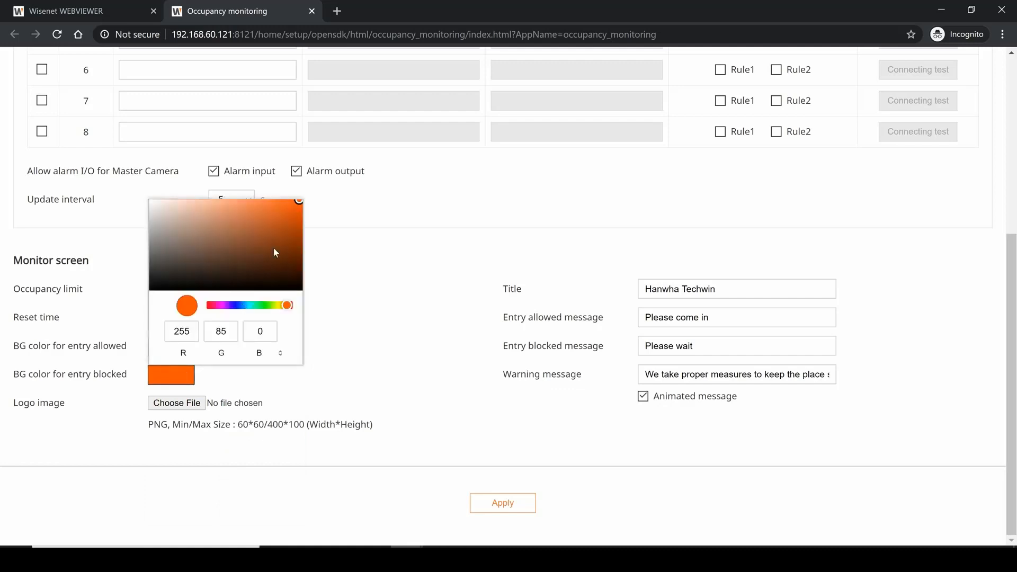
pyautogui.click(337, 365)
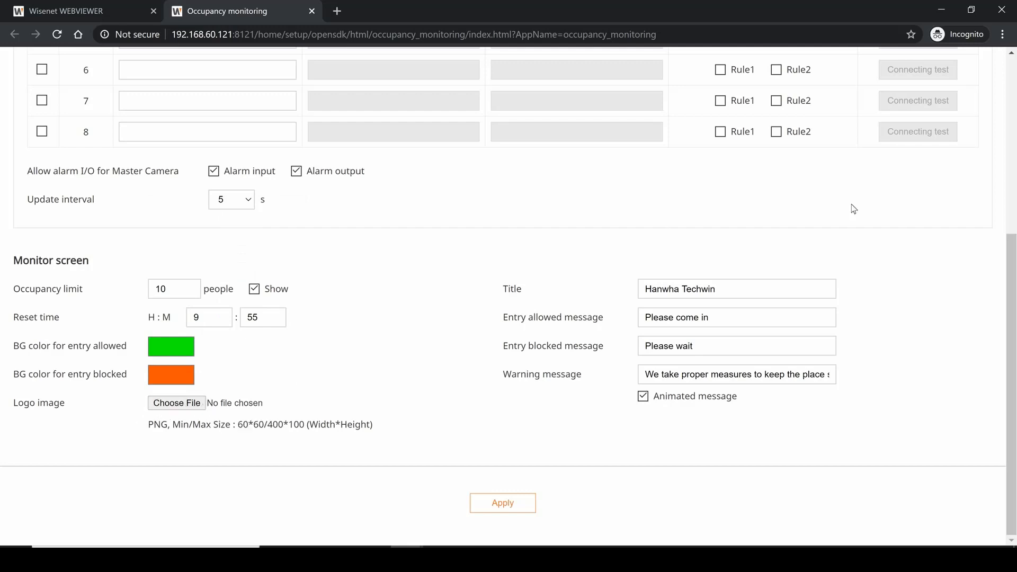
# - Examine the monitor screen's title, entry allowed and entry blocked messages, and the full warning message
pyautogui.click(785, 293)
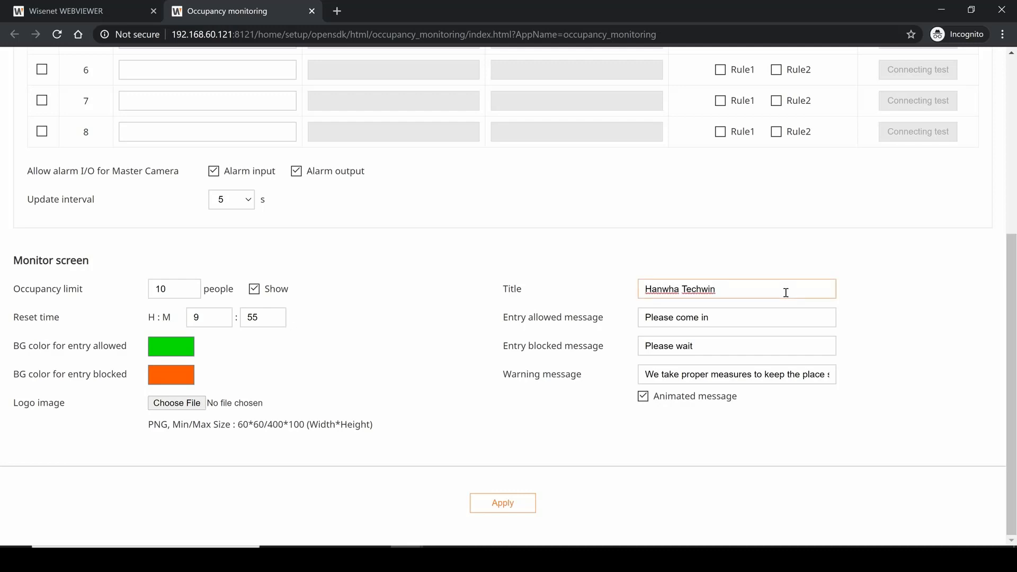
pyautogui.click(771, 316)
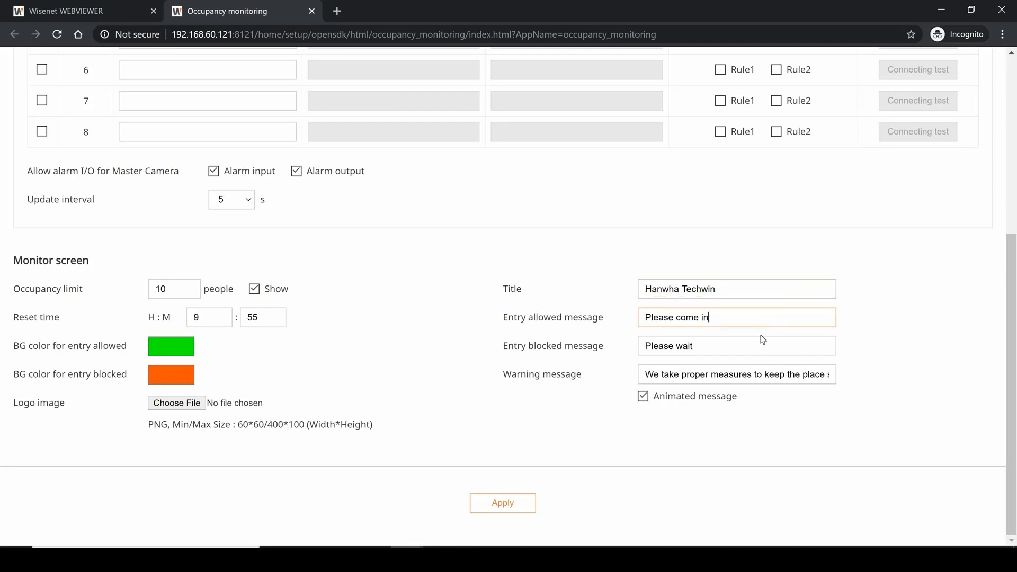
pyautogui.moveTo(724, 345); pyautogui.dragTo(660, 350)
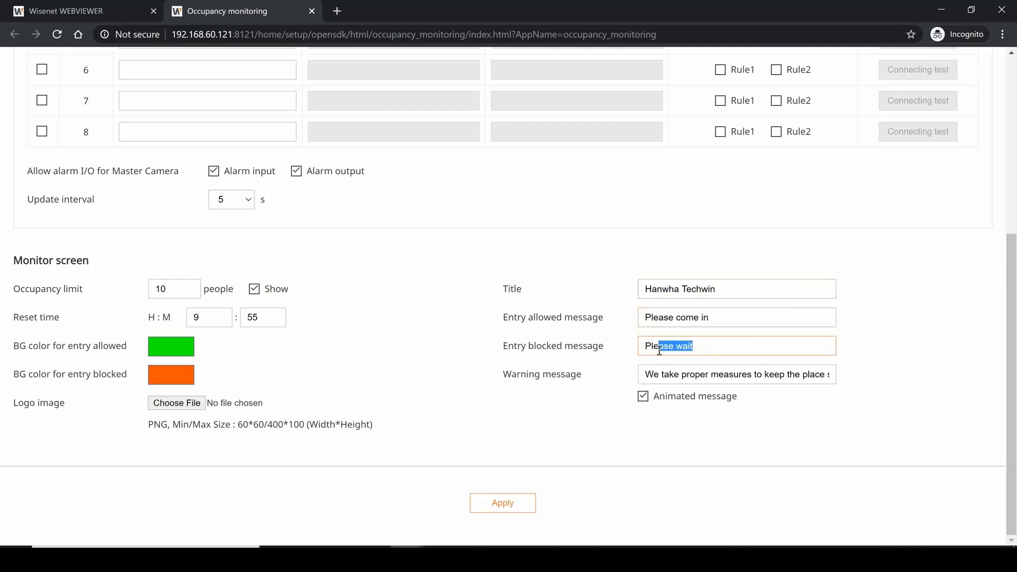
pyautogui.click(800, 377)
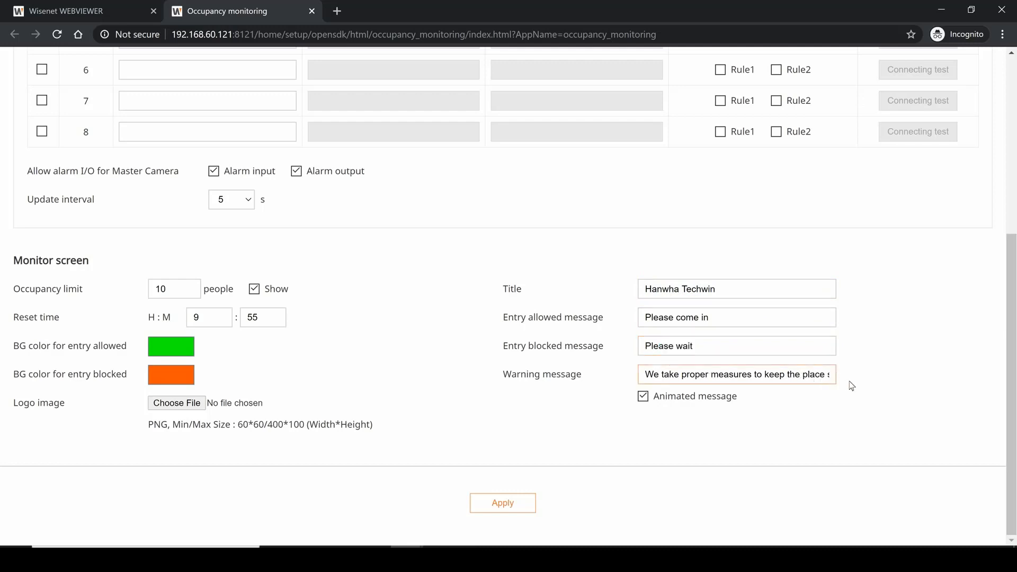
pyautogui.moveTo(768, 377); pyautogui.dragTo(848, 378)
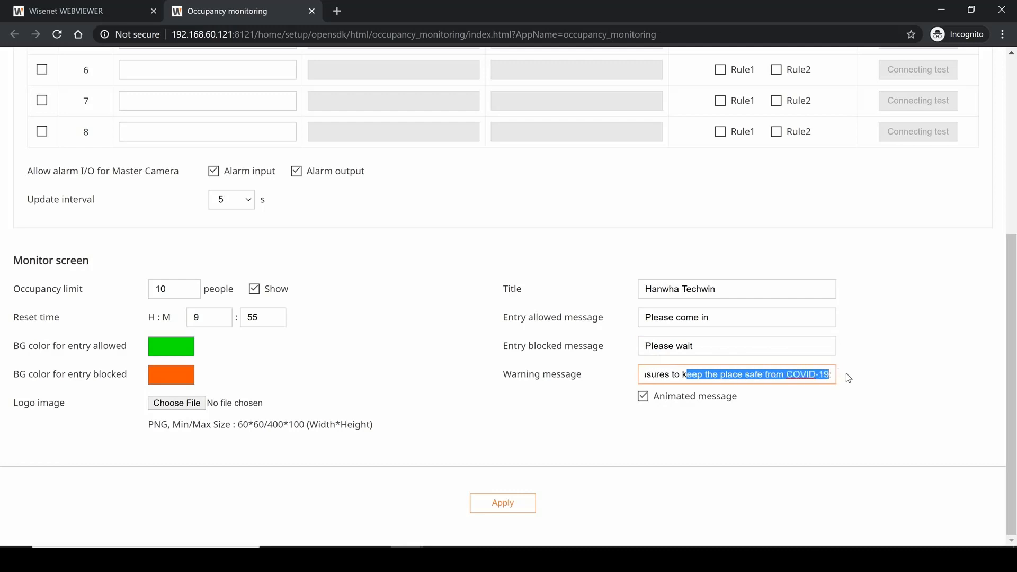
pyautogui.click(858, 378)
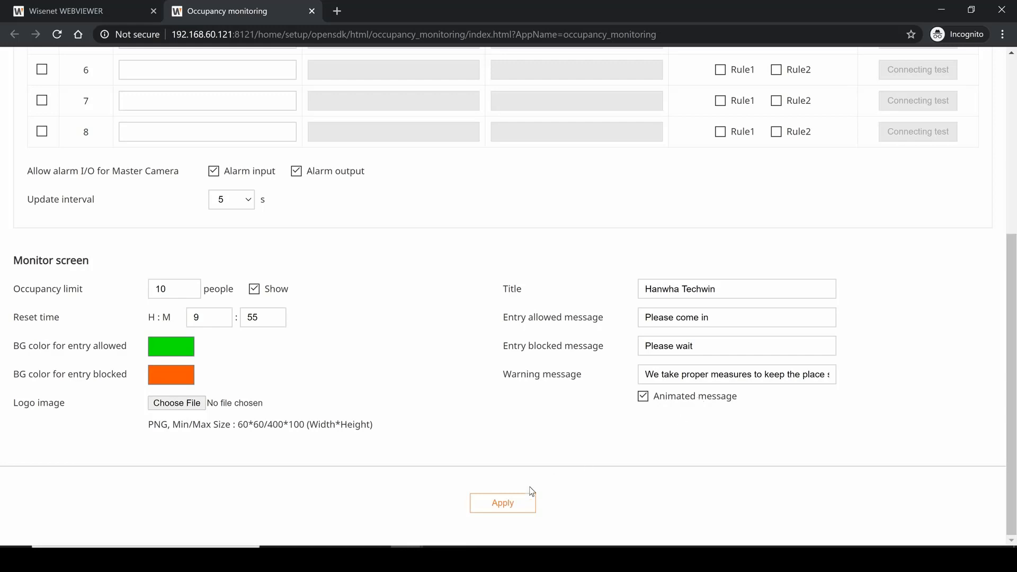
# - Apply the application setup and change the occupancy count on the monitor screen to 5
pyautogui.click(522, 503)
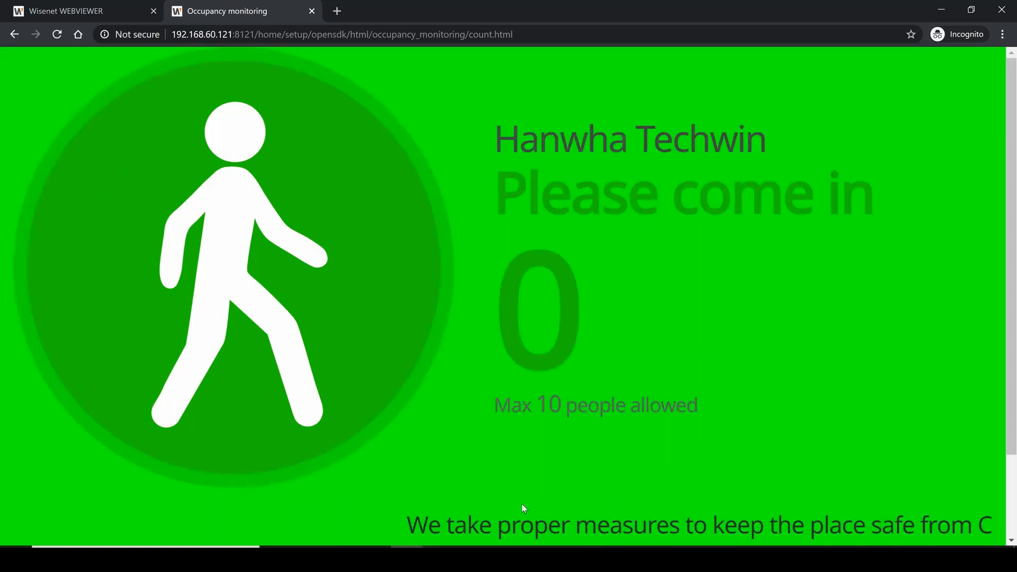
pyautogui.click(5, 444)
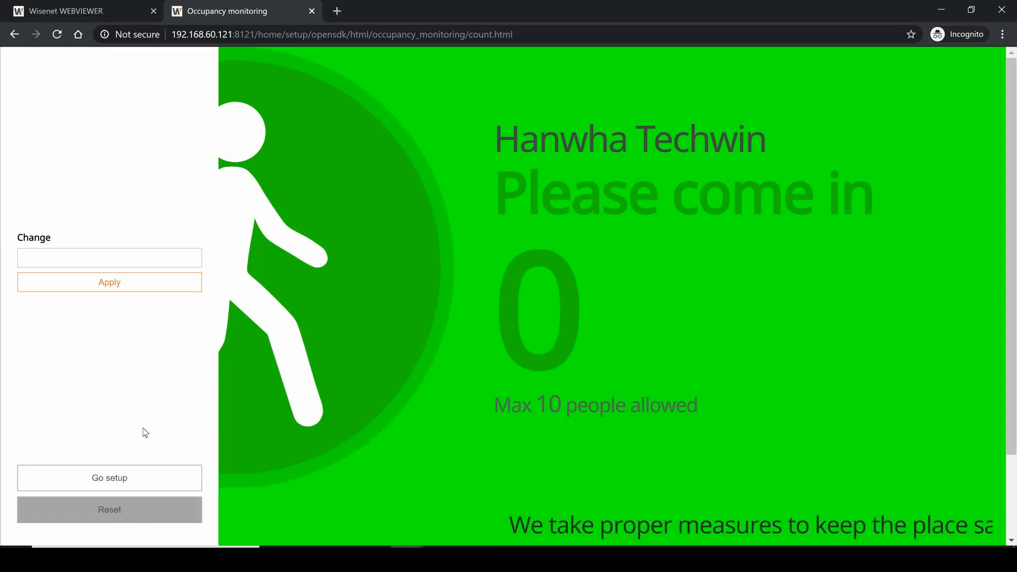
pyautogui.click(118, 265)
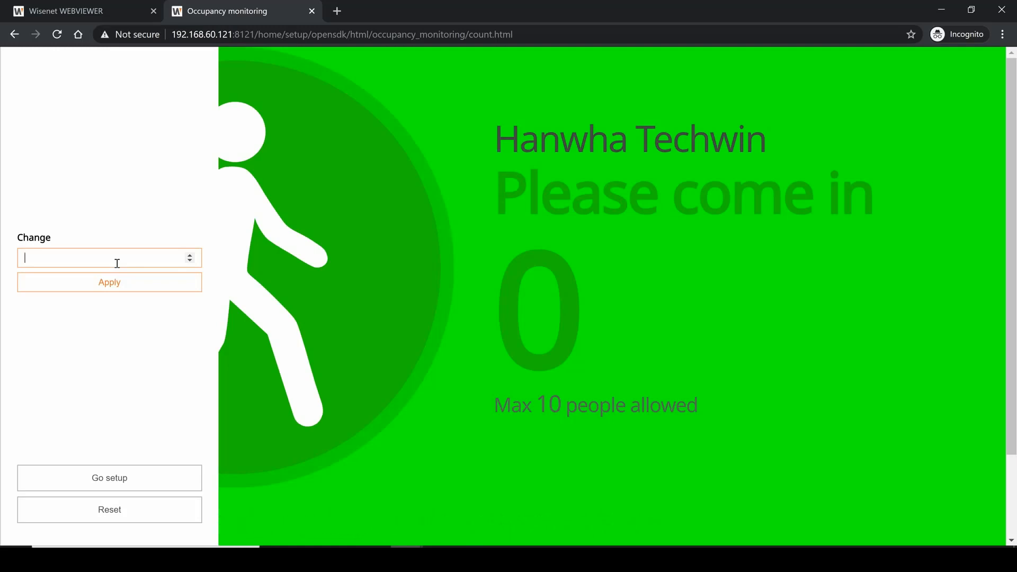
pyautogui.click(119, 282)
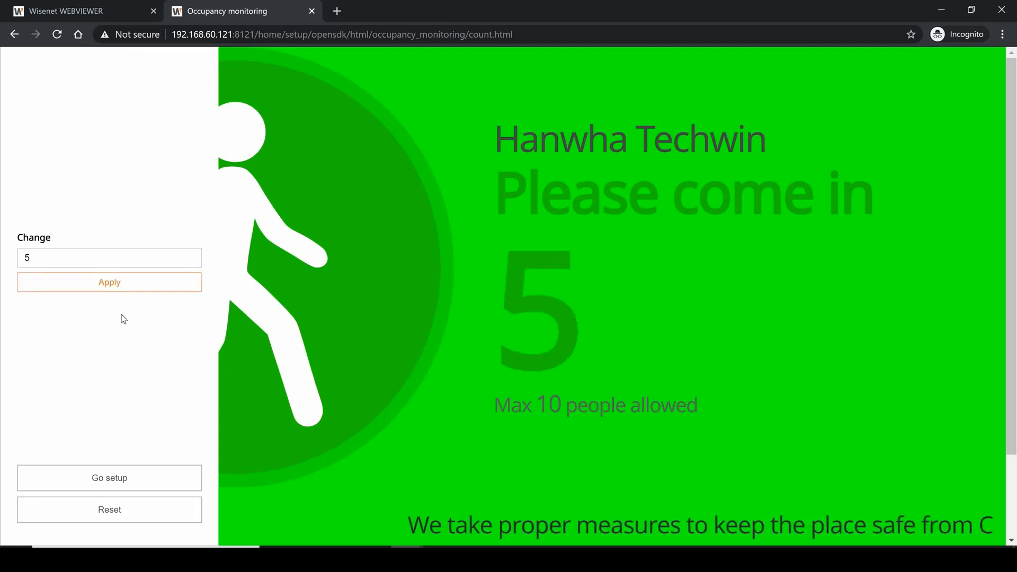
# - Change the occupancy count to 11 to test the entry blocked display
pyautogui.click(100, 260)
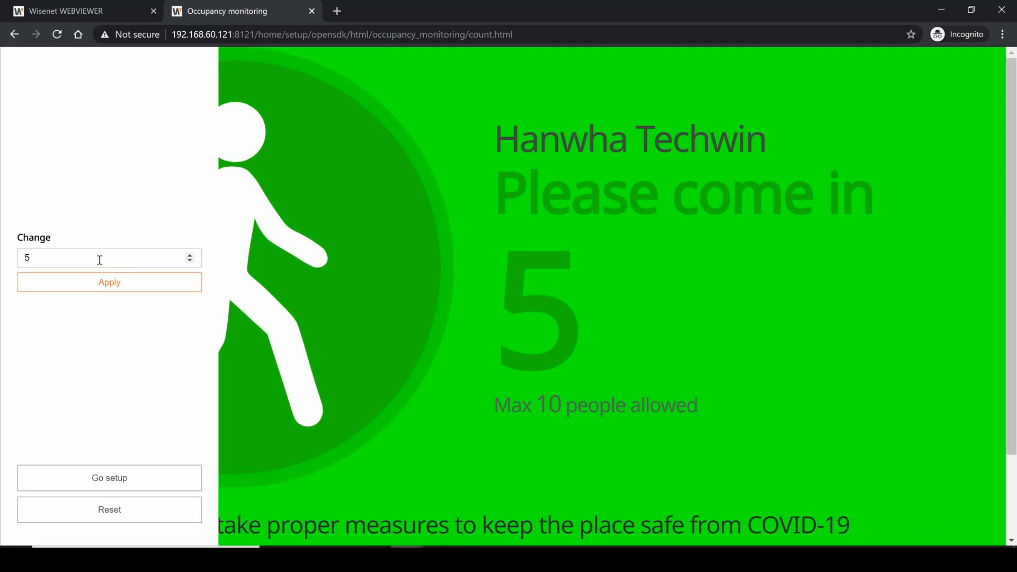
pyautogui.press('BackSpace')
pyautogui.write('11')
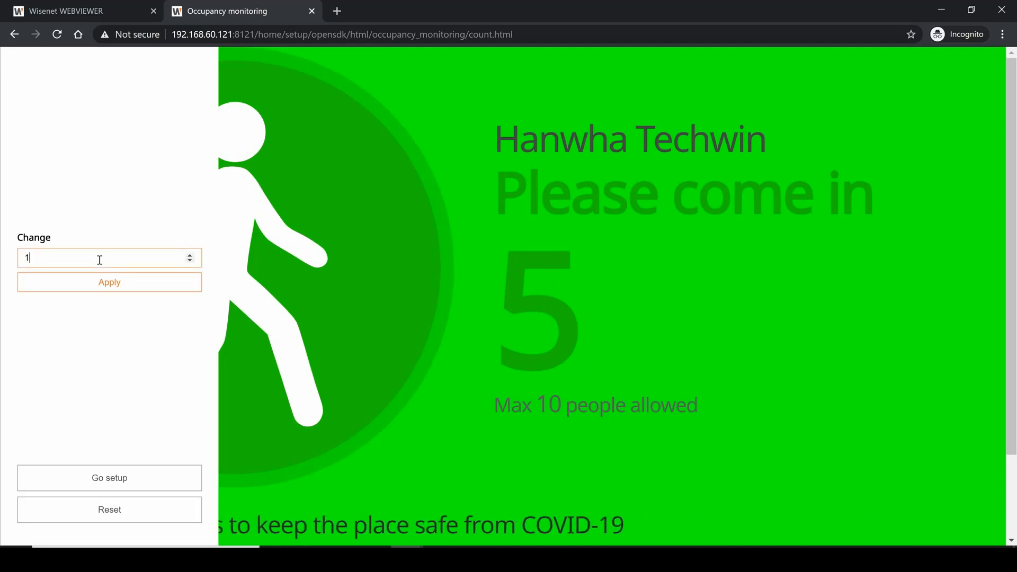
pyautogui.click(101, 289)
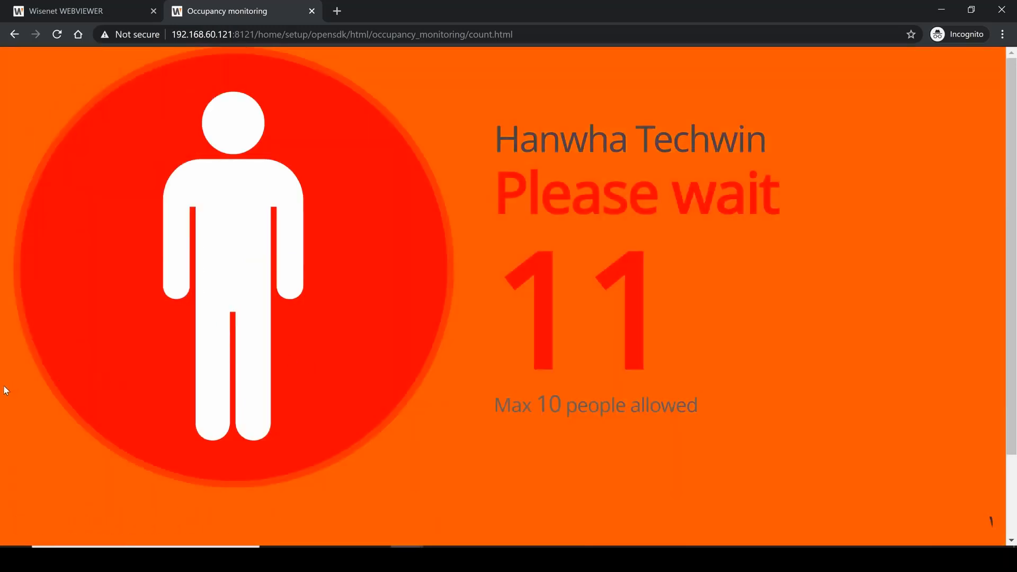
# - Return to the application setup and view the HTTP device settings, including device 1's command for exceeding the occupancy limit
pyautogui.moveTo(7, 391)
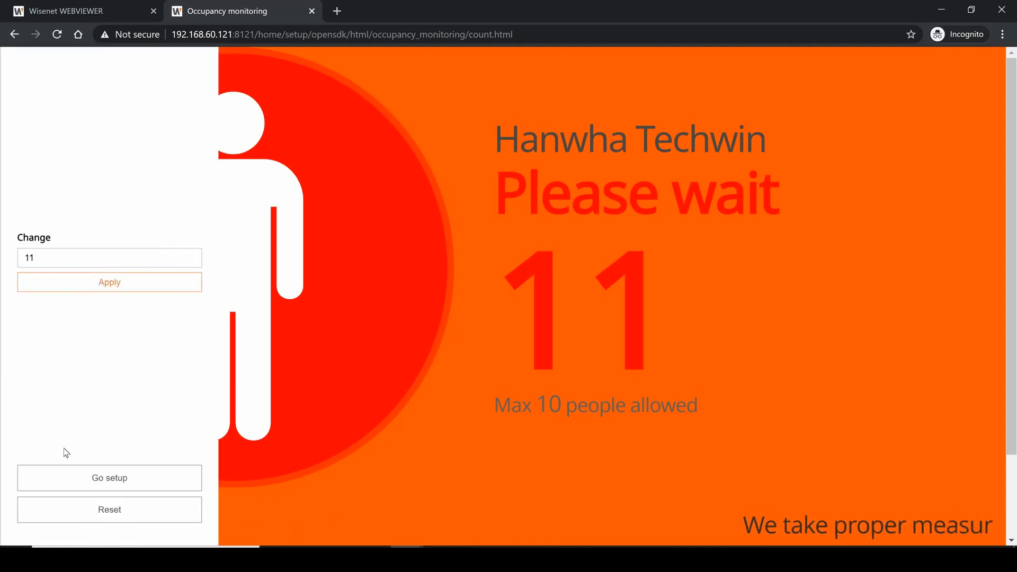
pyautogui.click(76, 478)
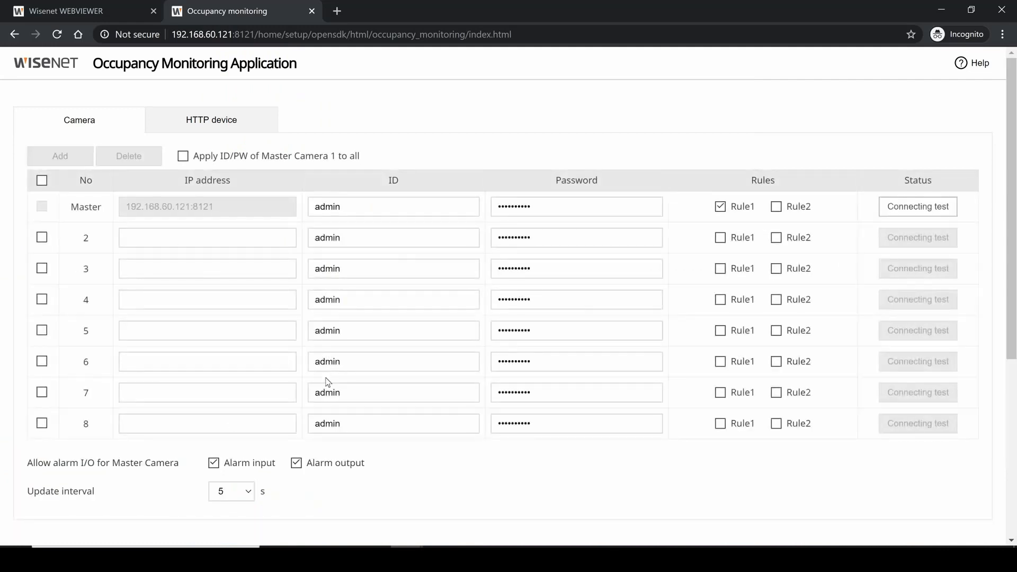
pyautogui.scroll(-5, 327, 381)
pyautogui.scroll(5, 327, 381)
pyautogui.click(244, 125)
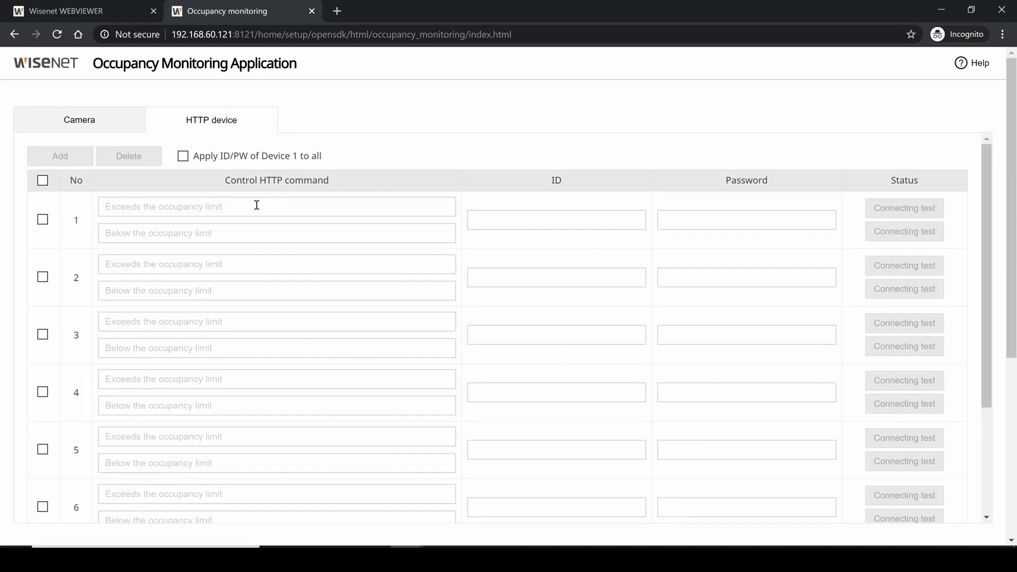
pyautogui.click(257, 205)
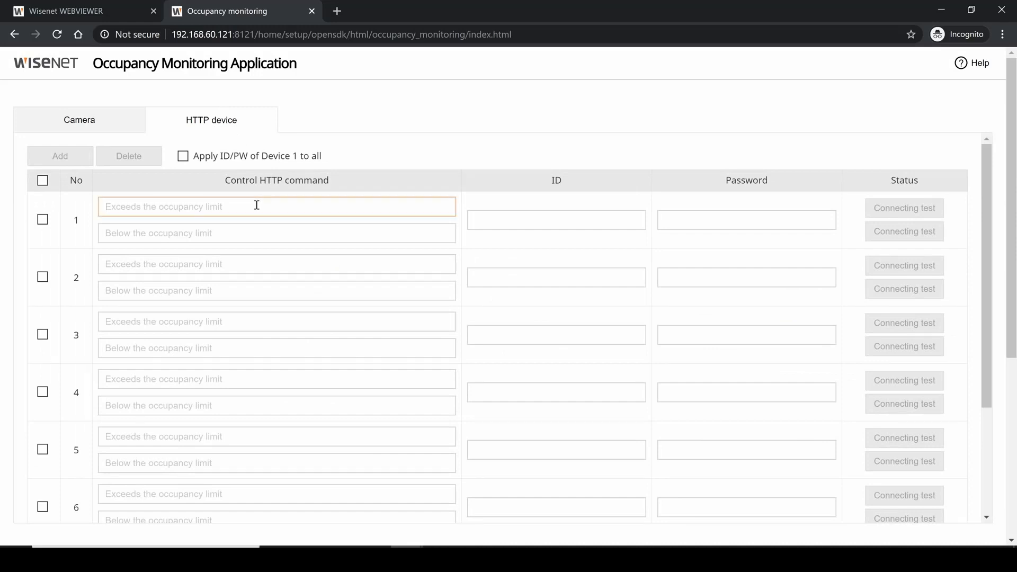